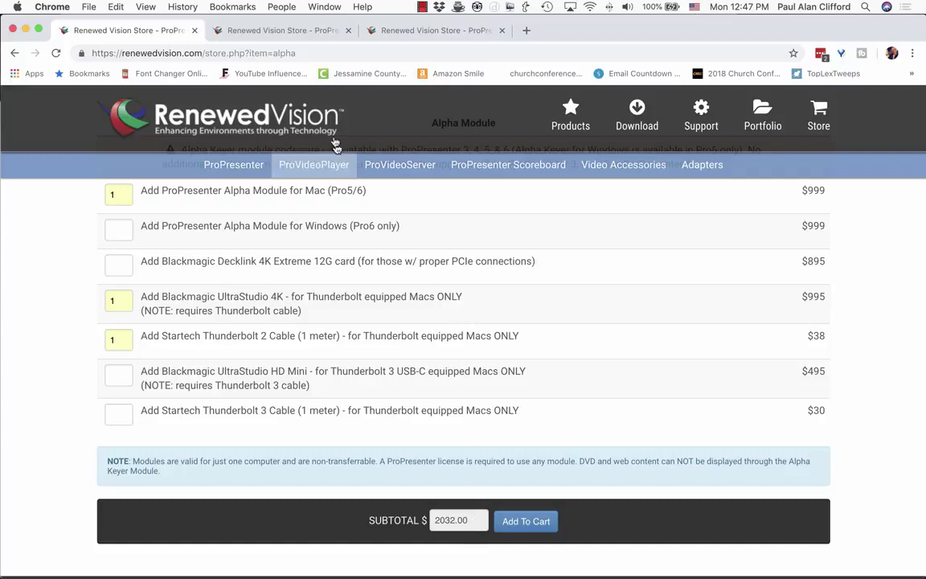
# Compare the two Alpha Module orders in the Renewed Vision store, one with UltraStudio 4K and one with UltraStudio HD Mini.
pyautogui.click(270, 30)
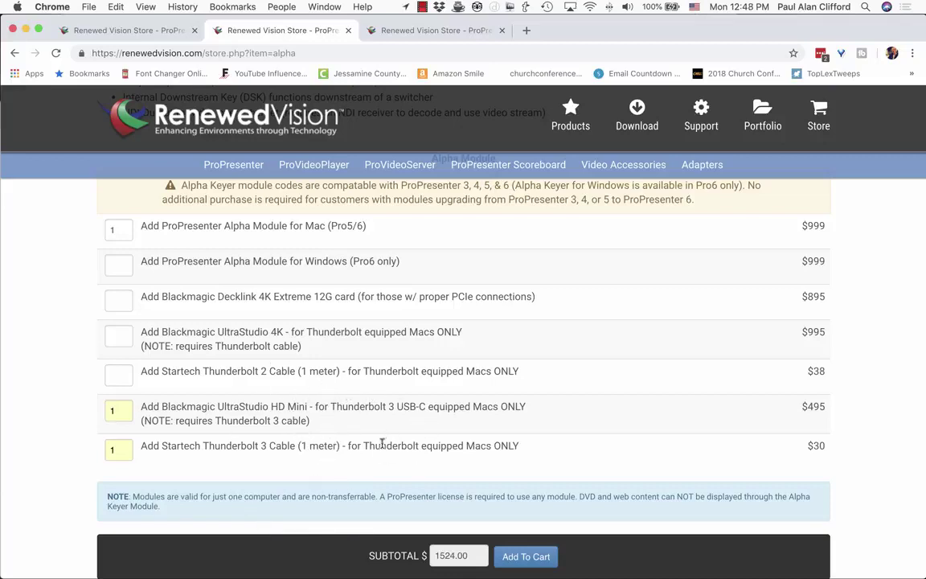
pyautogui.click(149, 30)
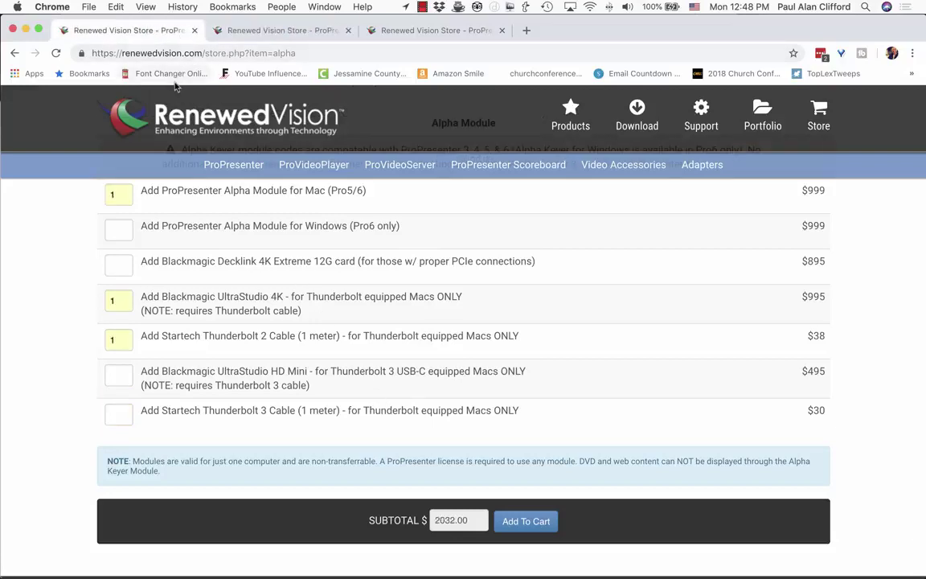
pyautogui.click(294, 33)
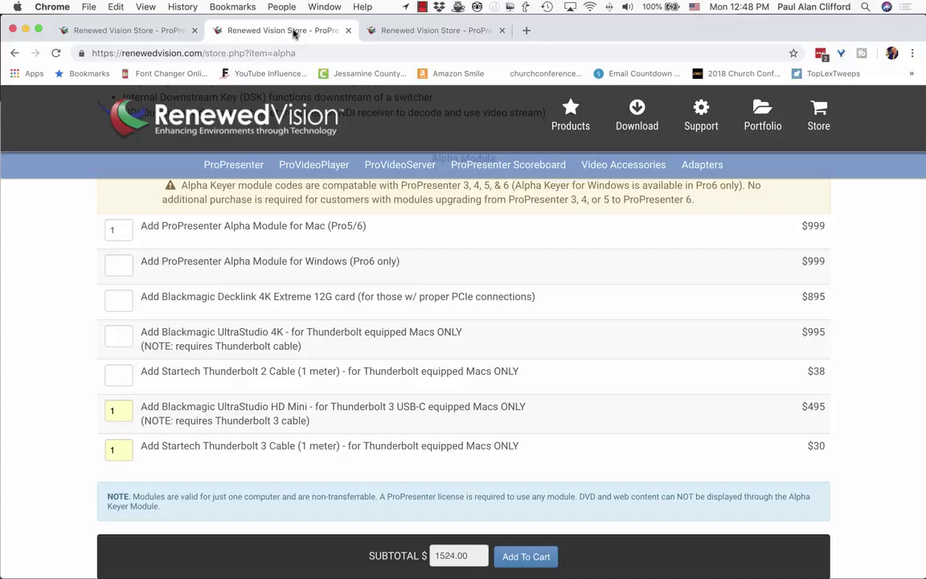
# Switch to ProPresenter 6 and set the output to full screen in the display preferences.
pyautogui.press('super+Tab')
pyautogui.press('super+Tab')
pyautogui.press('super+Tab')
pyautogui.press('super+Tab')
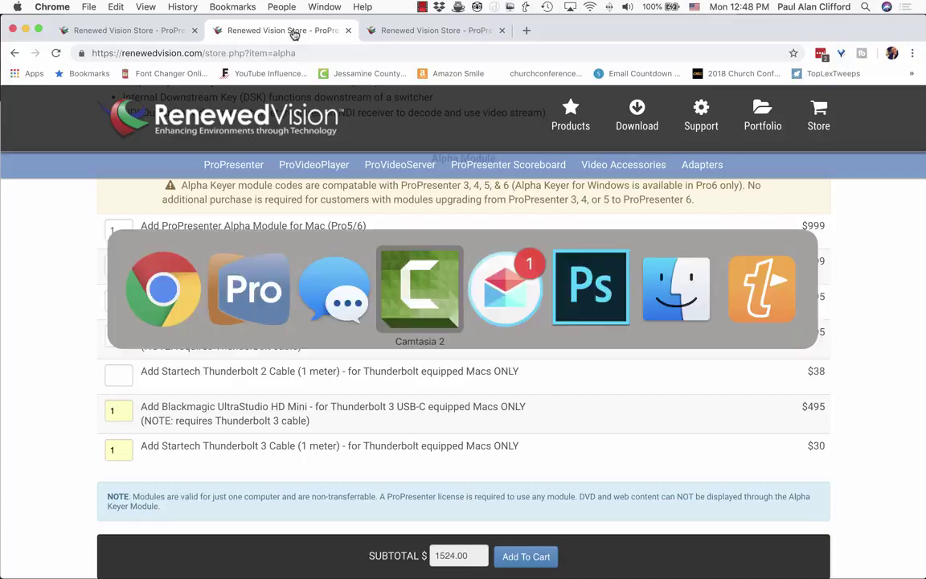
pyautogui.press('super+Tab')
pyautogui.press('super+Tab')
pyautogui.press('super+Tab')
pyautogui.press('super+Tab')
pyautogui.press('super+Tab')
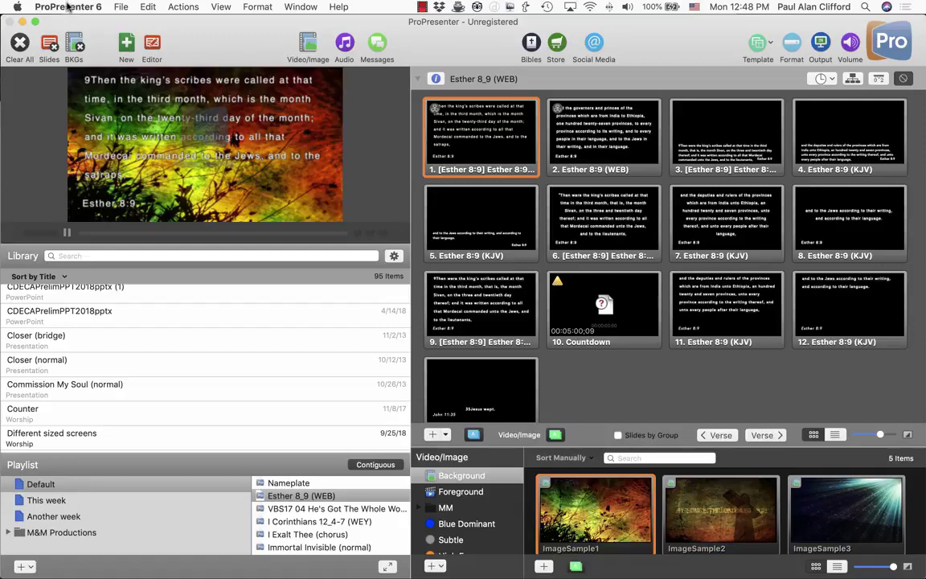
pyautogui.click(69, 7)
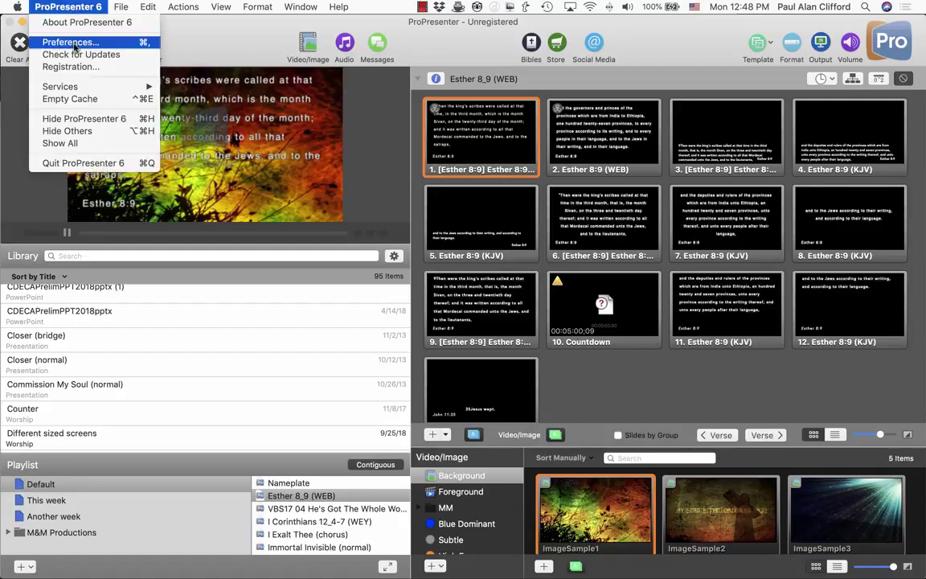
pyautogui.click(71, 42)
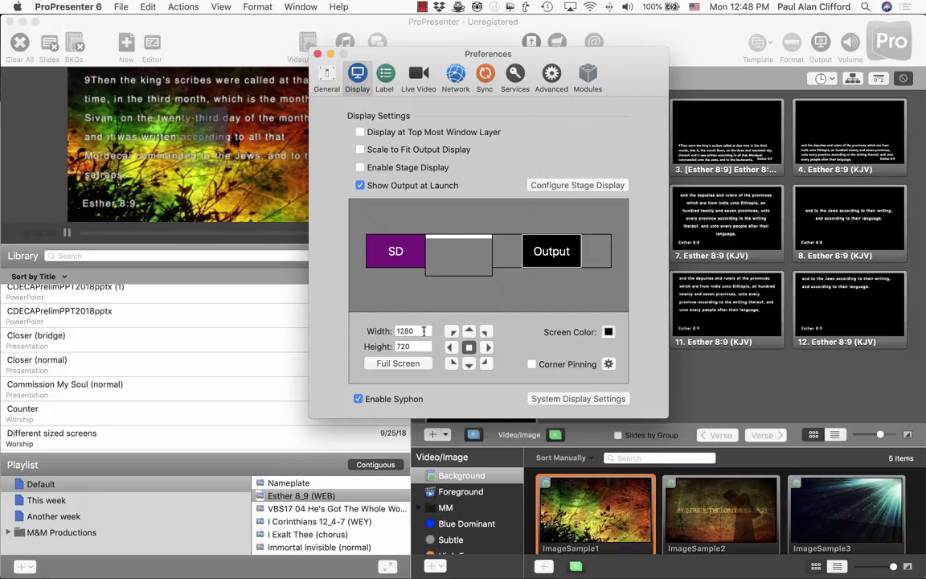
pyautogui.click(394, 366)
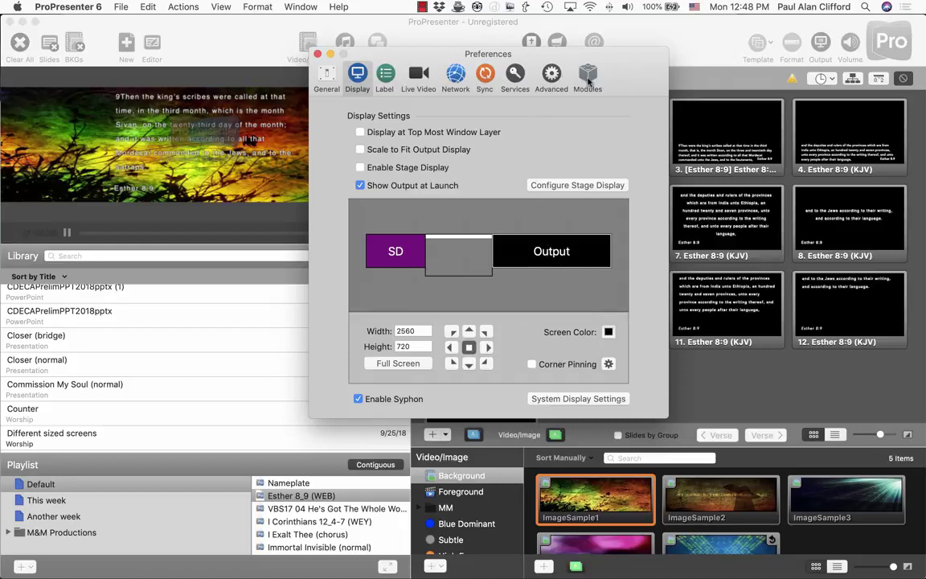
# Examine the list of add-on modules in the ProPresenter preferences.
pyautogui.click(588, 78)
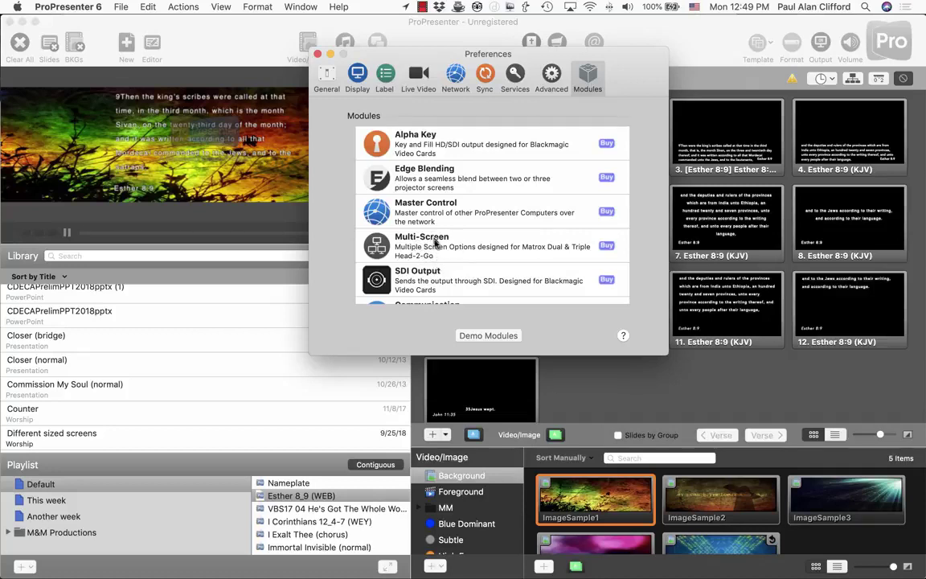
pyautogui.scroll(-4, 439, 238)
pyautogui.scroll(4, 441, 235)
# Switch to Photoshop and add a layer mask to Layer 2 copy in the course template.
pyautogui.press('super+Tab')
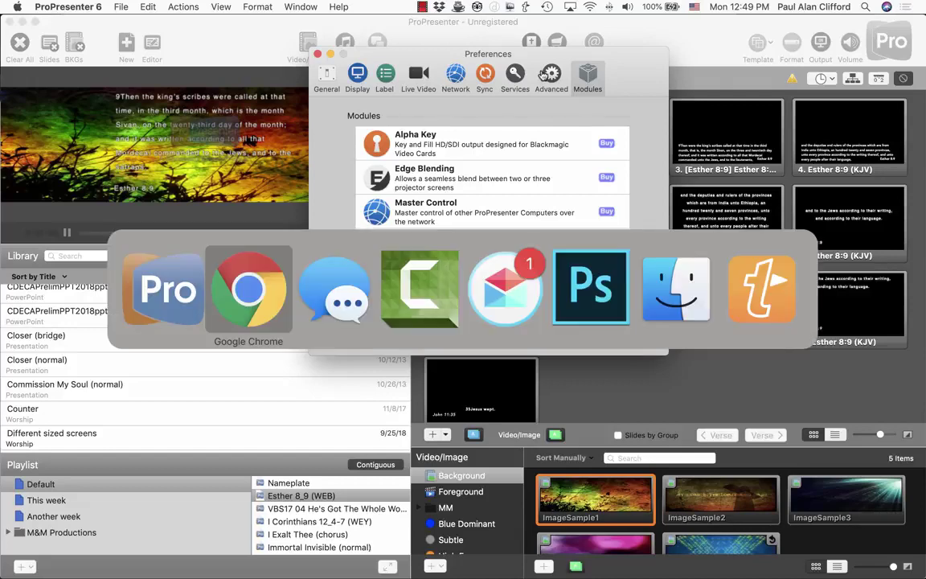
pyautogui.press('super+Tab')
pyautogui.press('super+Tab')
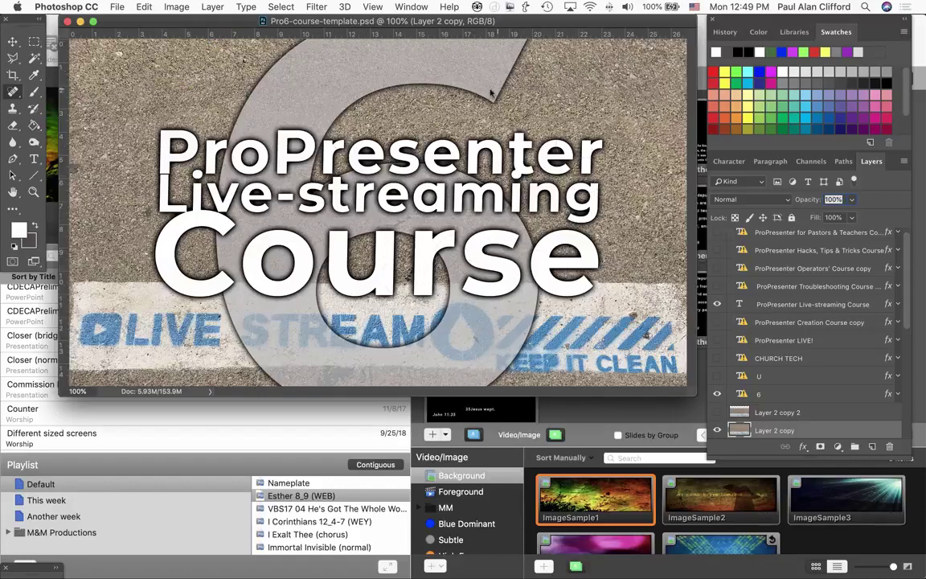
pyautogui.scroll(-5, 817, 390)
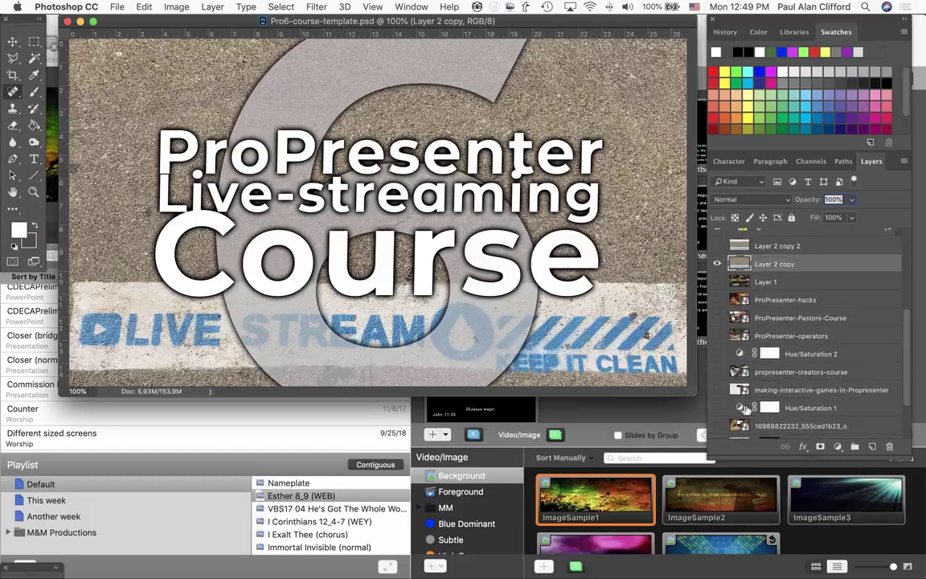
pyautogui.click(820, 447)
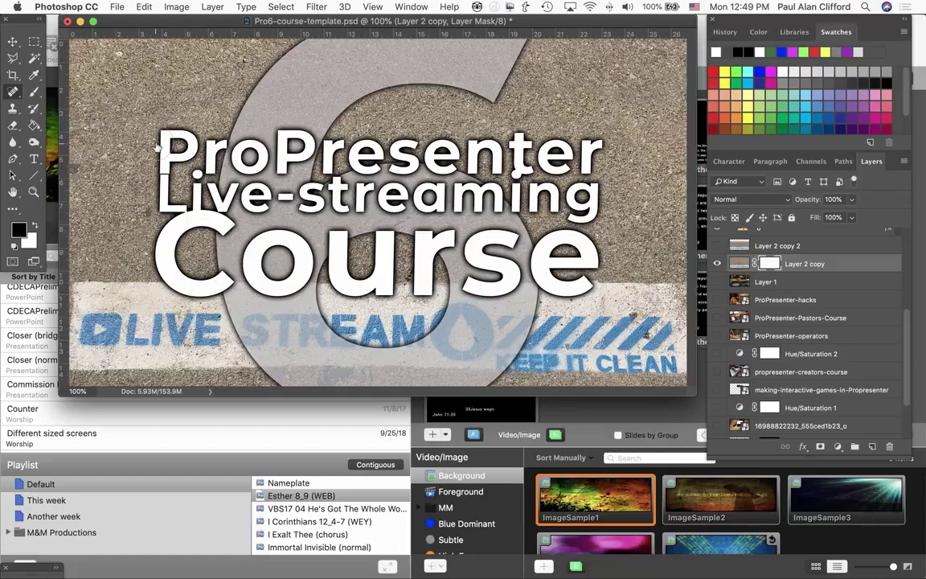
# Paint black brush strokes on the Layer 2 copy mask across the title to hide parts of the background.
pyautogui.press('b')
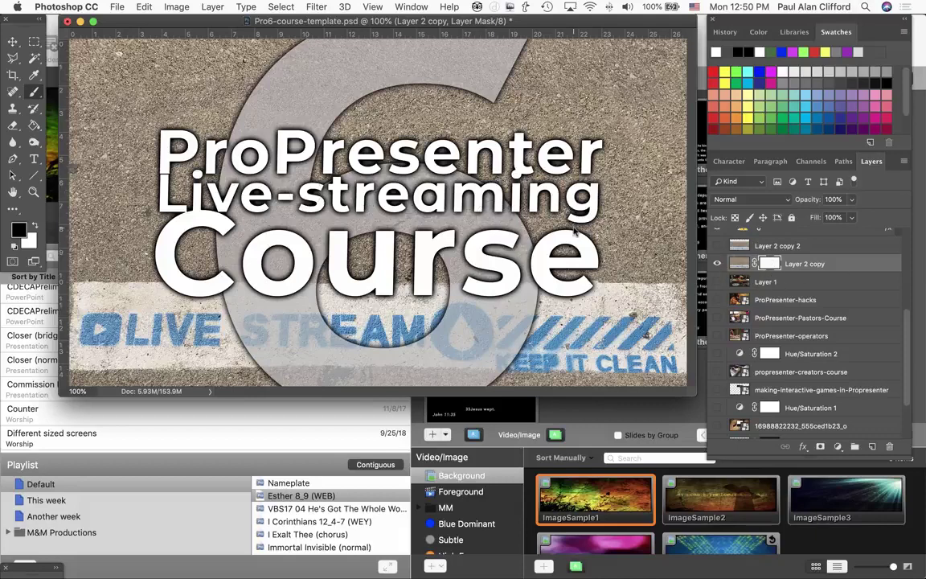
pyautogui.click(357, 126)
pyautogui.moveTo(374, 157)
pyautogui.mouseDown()
pyautogui.moveTo(448, 239)
pyautogui.moveTo(407, 221)
pyautogui.moveTo(365, 241)
pyautogui.moveTo(378, 277)
pyautogui.moveTo(466, 281)
pyautogui.moveTo(434, 213)
pyautogui.moveTo(483, 185)
pyautogui.moveTo(511, 201)
pyautogui.moveTo(612, 157)
pyautogui.moveTo(547, 144)
pyautogui.moveTo(490, 153)
pyautogui.moveTo(510, 177)
pyautogui.moveTo(629, 178)
pyautogui.mouseUp()
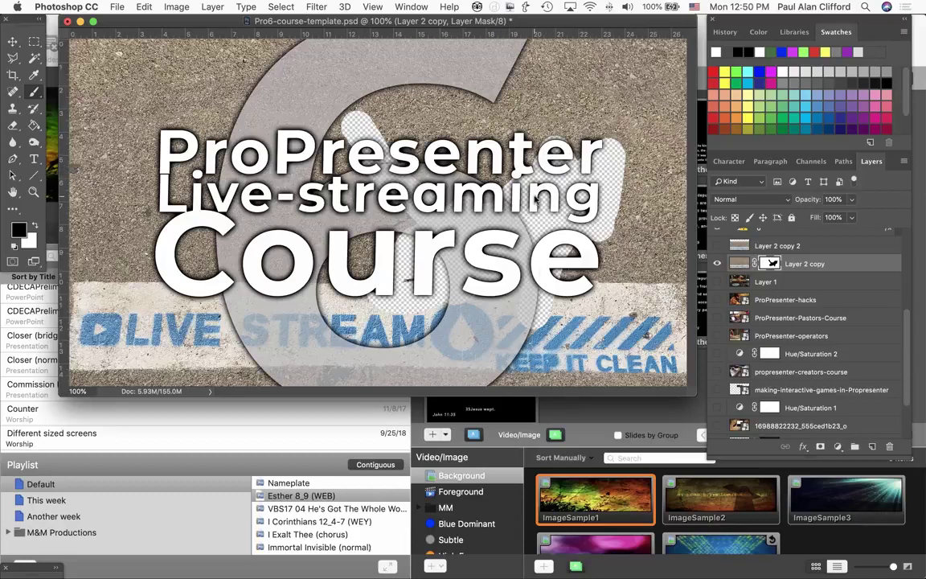
# Paint white on the mask over the hidden area at the title's right end to restore the background there.
pyautogui.click(33, 226)
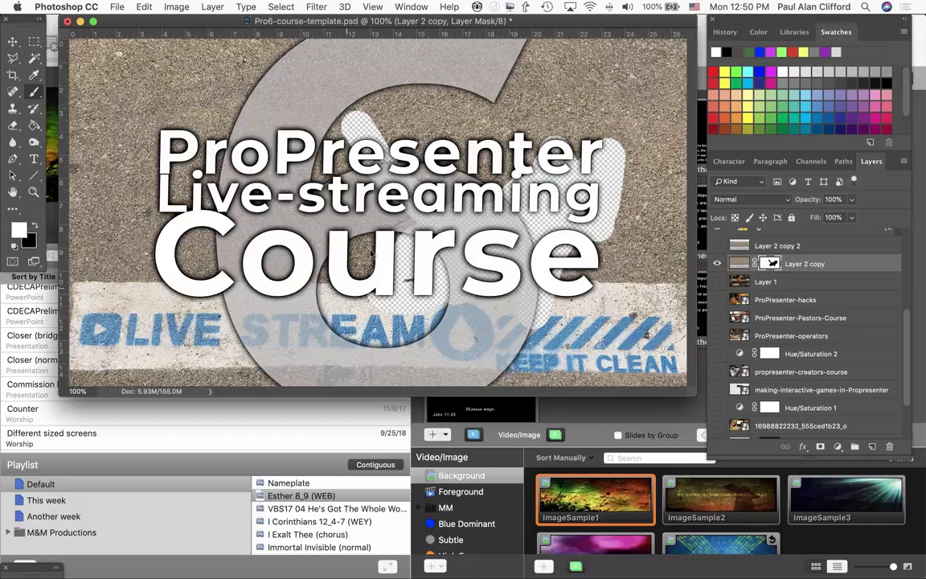
pyautogui.moveTo(612, 201)
pyautogui.mouseDown()
pyautogui.moveTo(521, 200)
pyautogui.moveTo(557, 151)
pyautogui.moveTo(532, 169)
pyautogui.moveTo(540, 183)
pyautogui.mouseUp()
pyautogui.moveTo(491, 164)
pyautogui.mouseDown()
pyautogui.moveTo(501, 132)
pyautogui.moveTo(494, 178)
pyautogui.moveTo(503, 221)
pyautogui.moveTo(565, 221)
pyautogui.mouseUp()
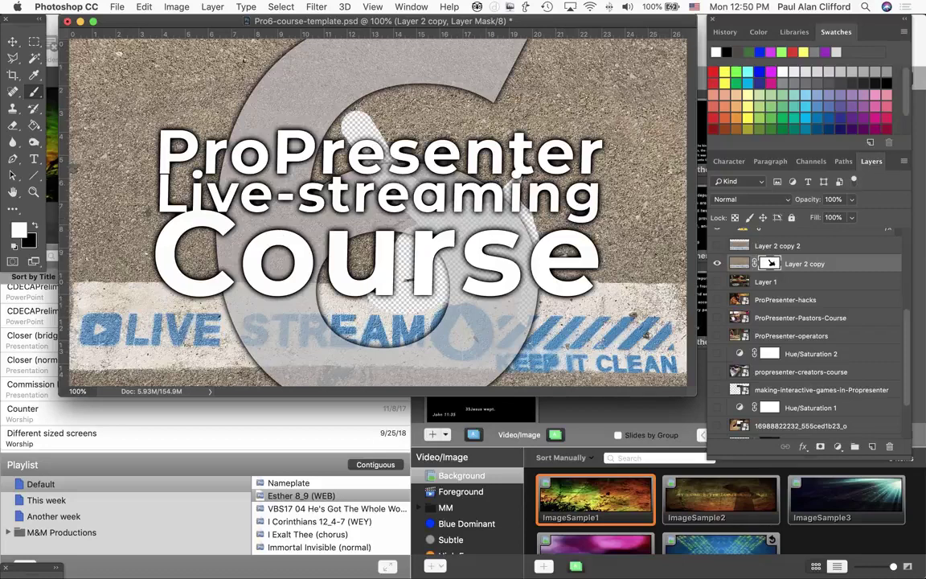
# Make black the foreground color and add it to the swatches as Swatch 1.
pyautogui.click(34, 225)
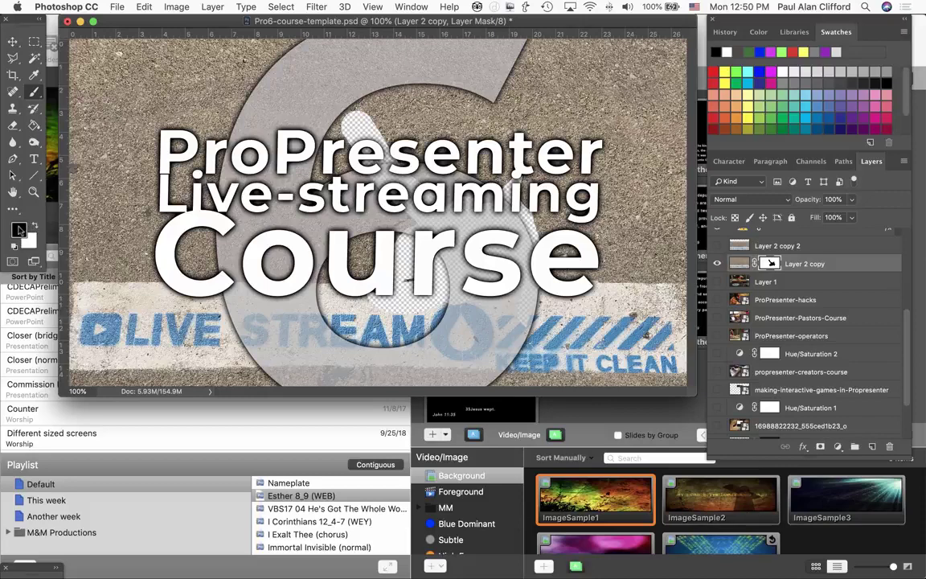
pyautogui.click(20, 231)
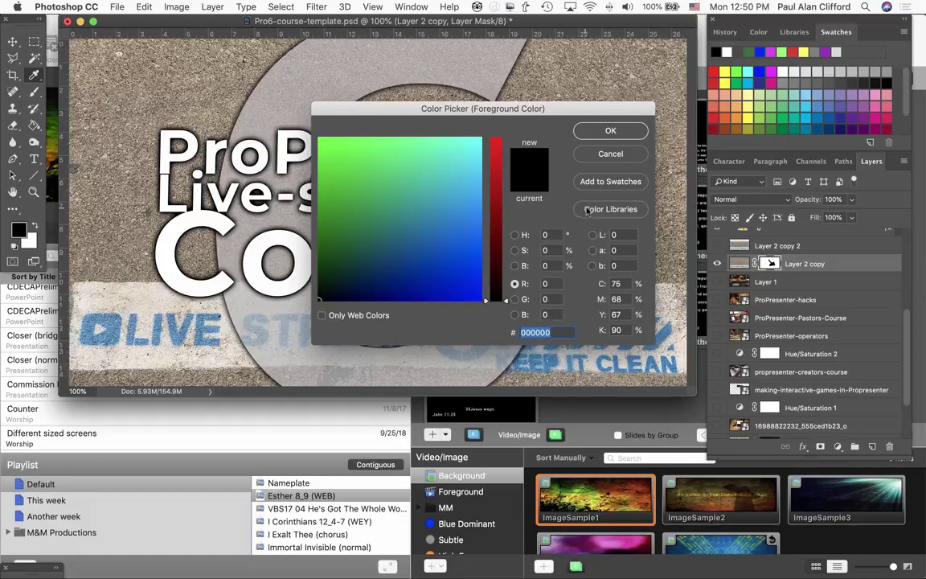
pyautogui.click(609, 182)
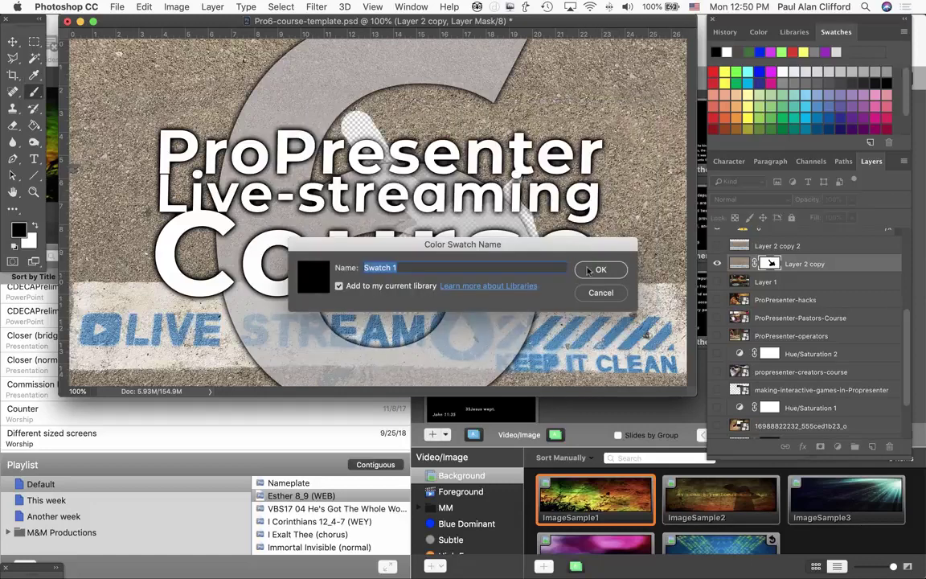
pyautogui.press('Return')
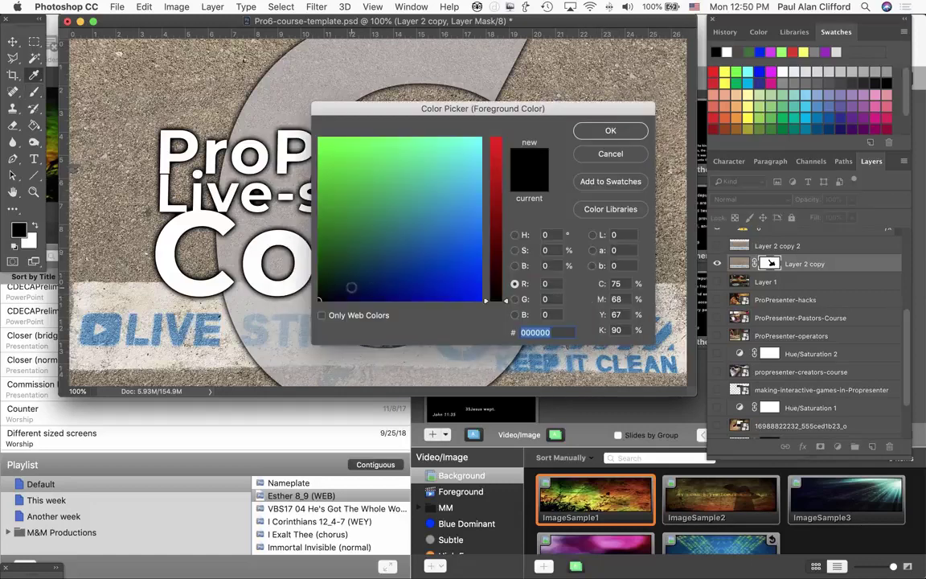
# Choose DIC 582s from the DIC Color Guide as foreground and paint it on the mask at the title's right end.
pyautogui.click(611, 210)
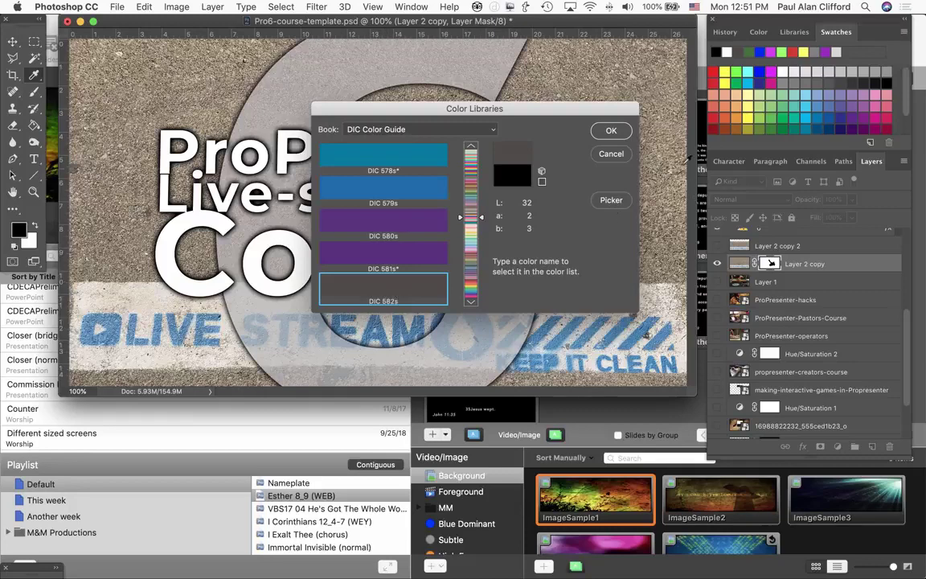
pyautogui.click(611, 133)
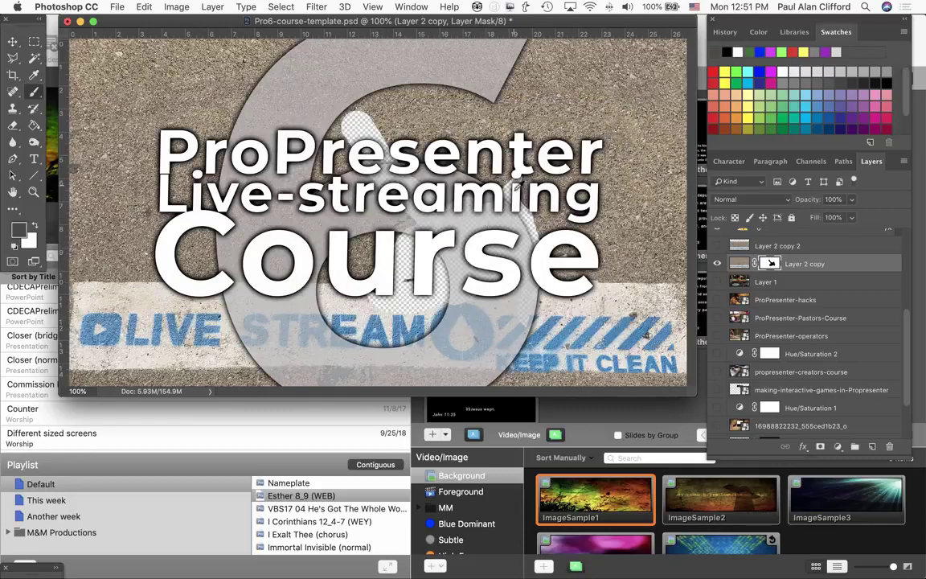
pyautogui.moveTo(517, 231)
pyautogui.mouseDown()
pyautogui.moveTo(483, 161)
pyautogui.moveTo(563, 109)
pyautogui.moveTo(519, 171)
pyautogui.moveTo(527, 105)
pyautogui.moveTo(483, 100)
pyautogui.moveTo(466, 113)
pyautogui.moveTo(515, 147)
pyautogui.mouseUp()
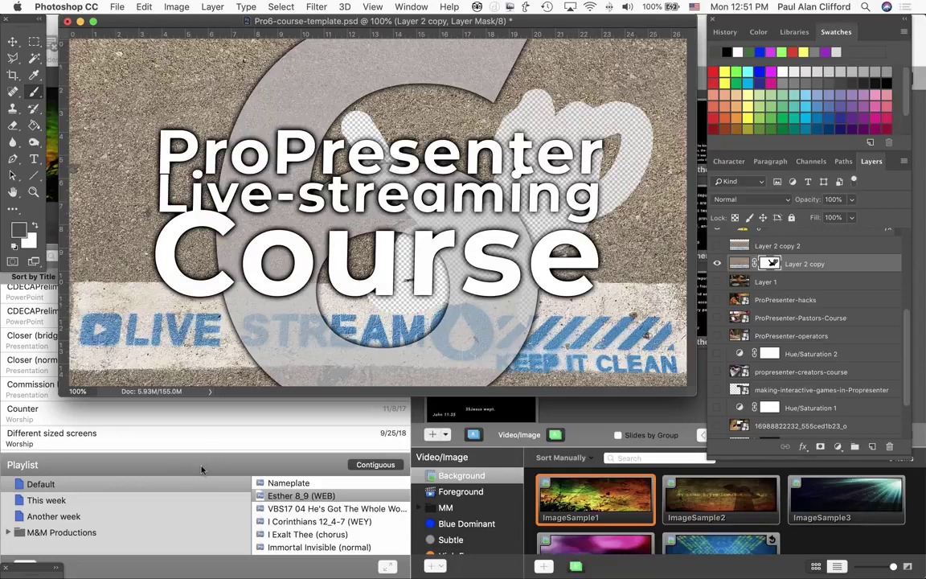
# Switch back to ProPresenter 6 and enable the demo modules in the preferences.
pyautogui.click(201, 468)
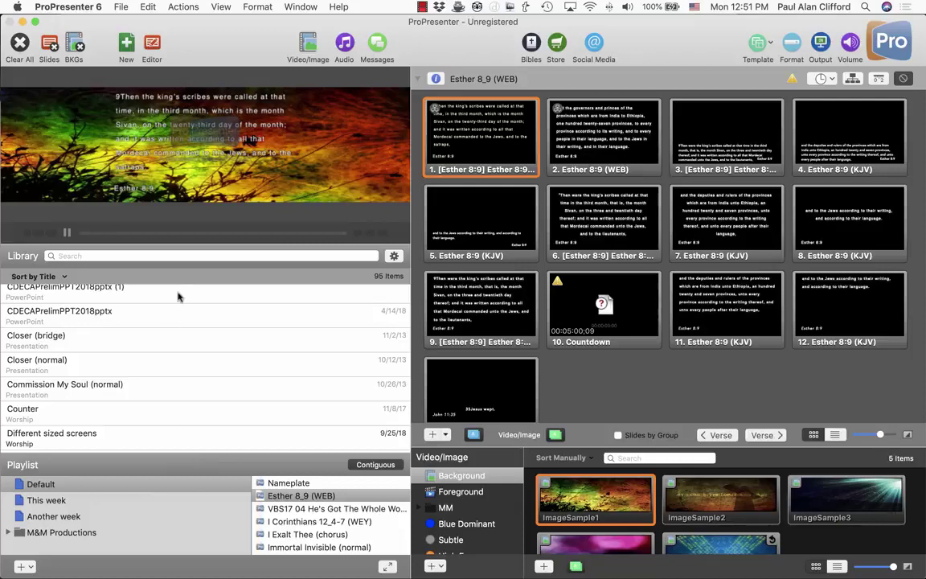
pyautogui.press('super+comma')
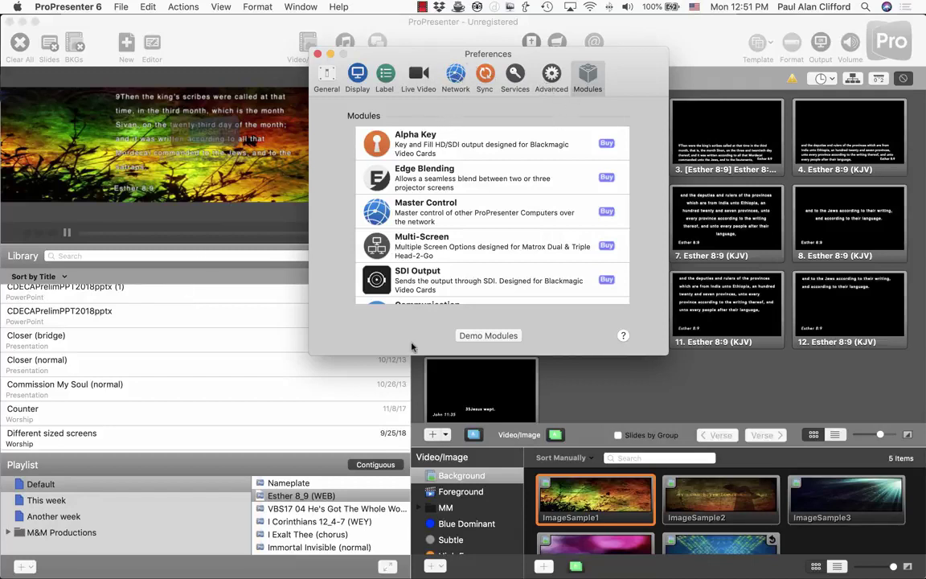
pyautogui.click(478, 336)
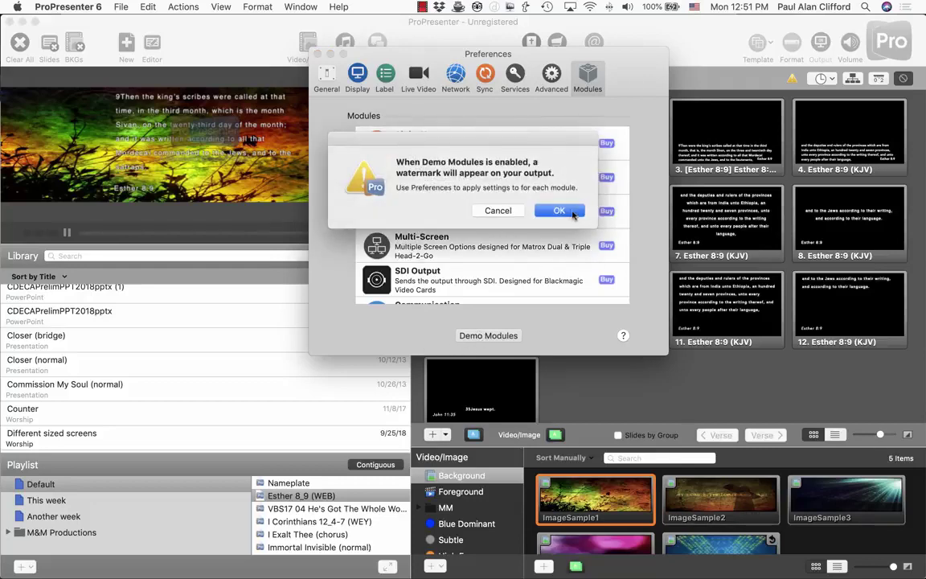
pyautogui.click(561, 211)
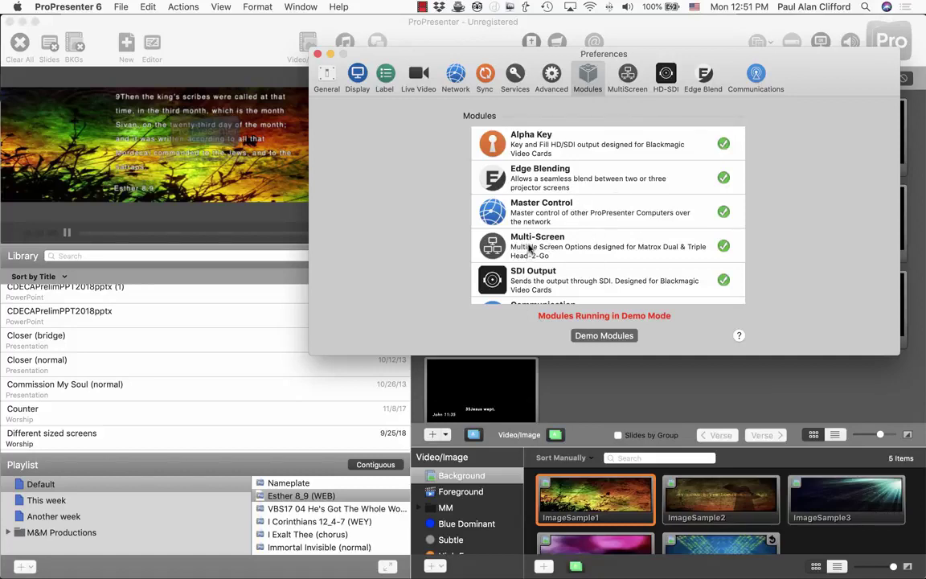
# Set the MultiScreen layout to Dual Screen and close the preferences.
pyautogui.click(628, 74)
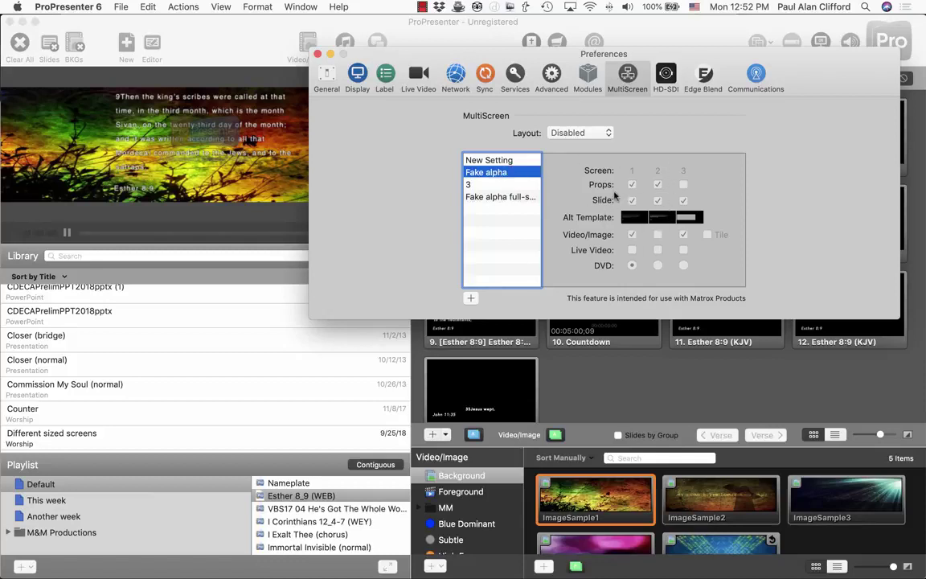
pyautogui.click(603, 133)
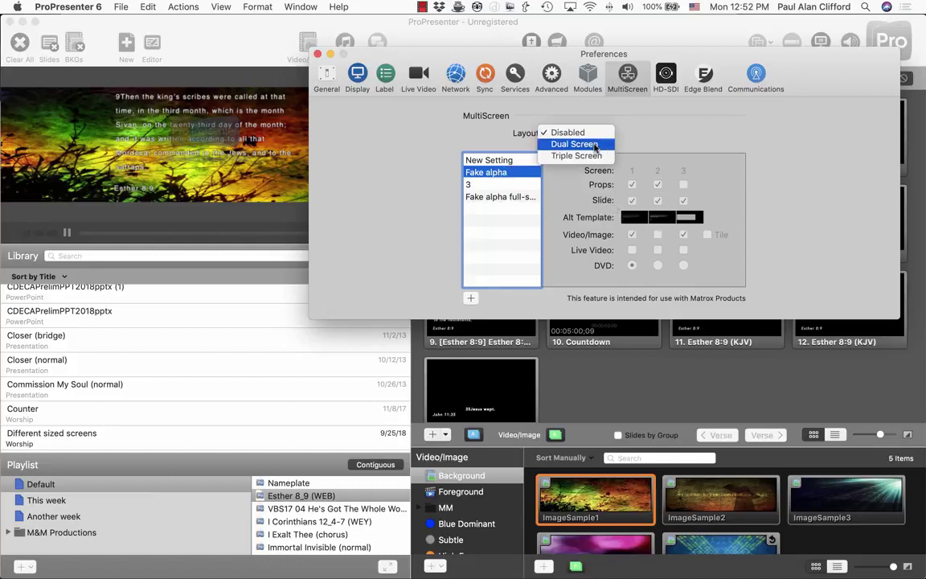
pyautogui.click(596, 144)
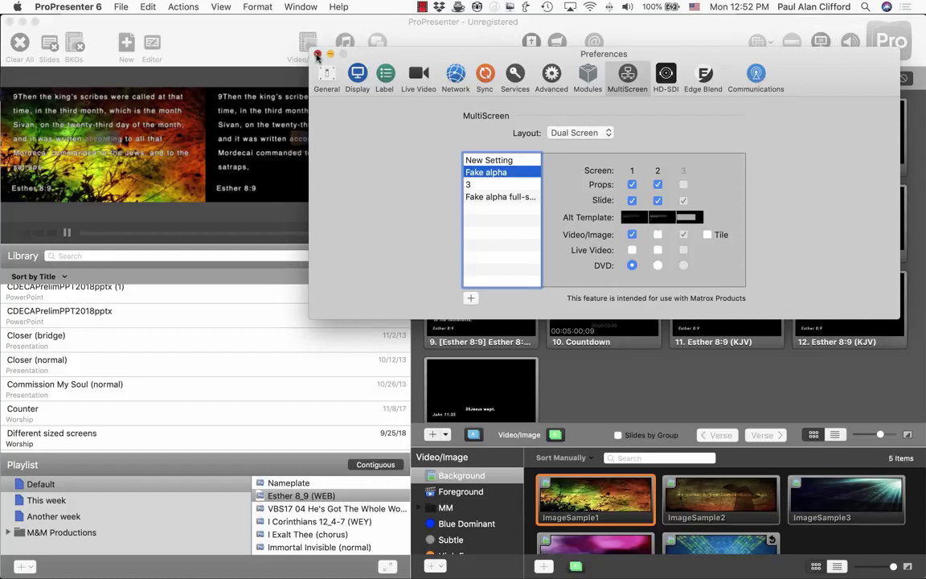
pyautogui.click(318, 55)
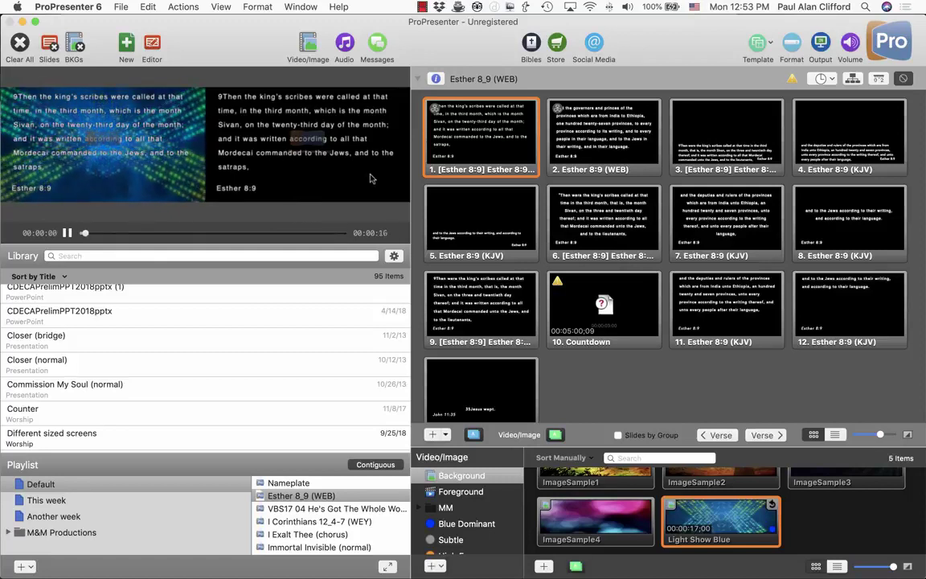
# Open the Fake Alpha Key template group for editing, starting from the first Esther 8:9 slide.
pyautogui.rightClick(459, 151)
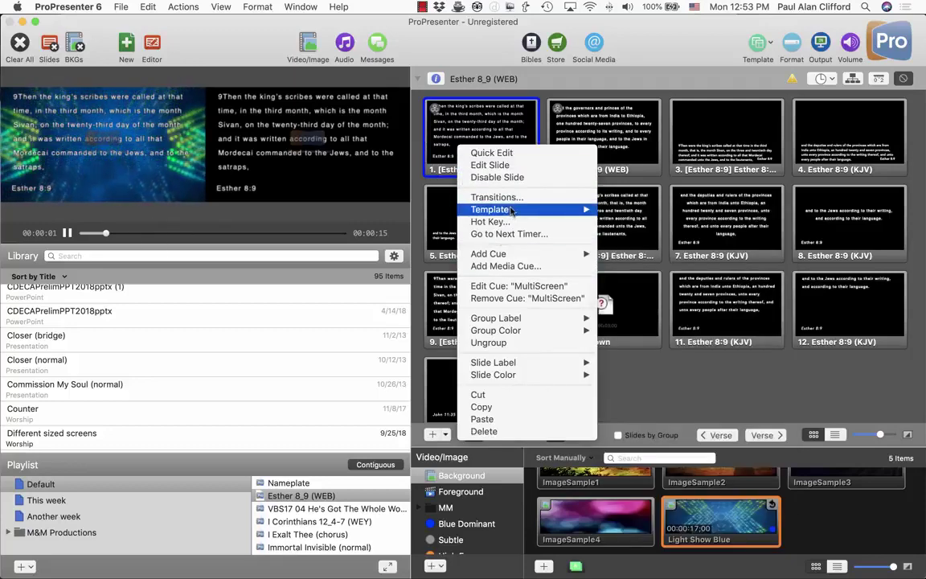
pyautogui.moveTo(512, 210)
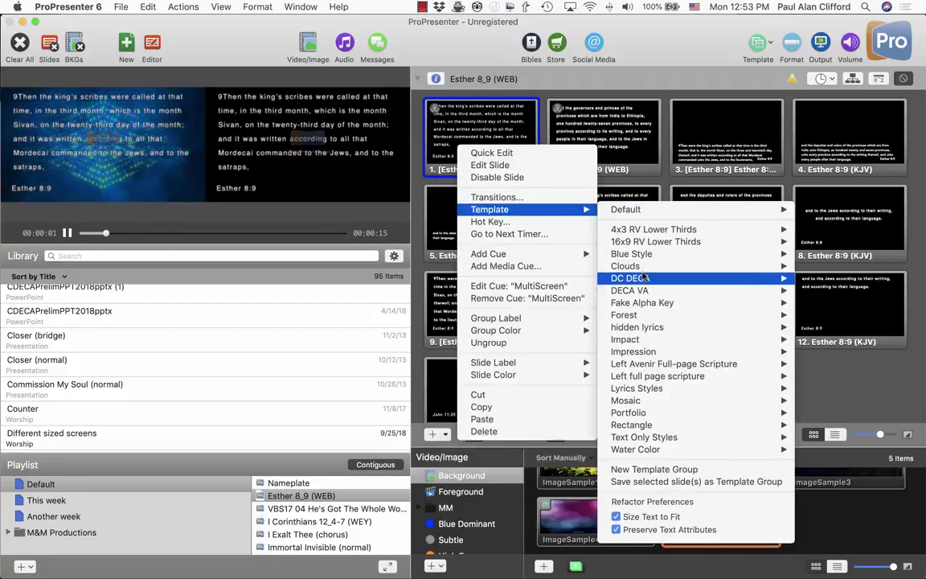
pyautogui.moveTo(643, 274)
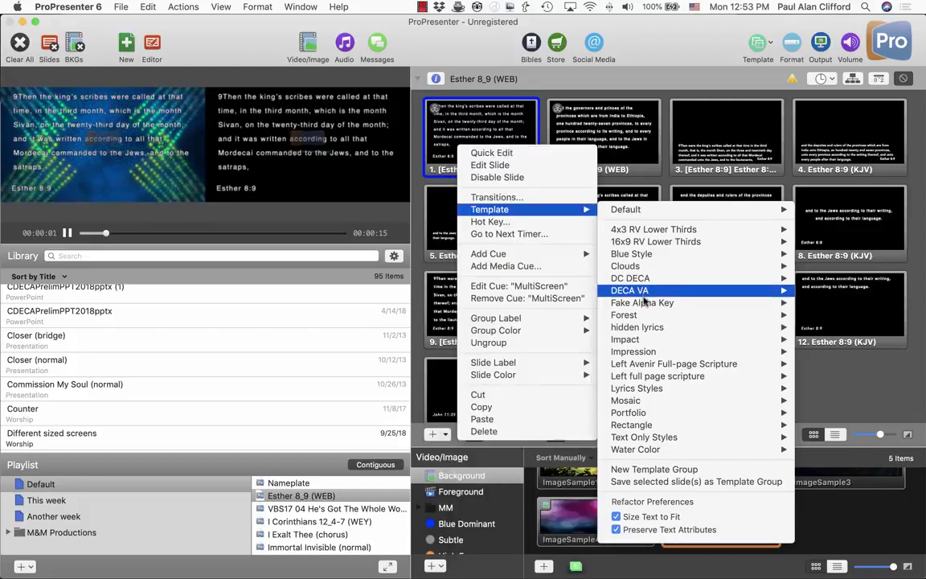
pyautogui.moveTo(644, 302)
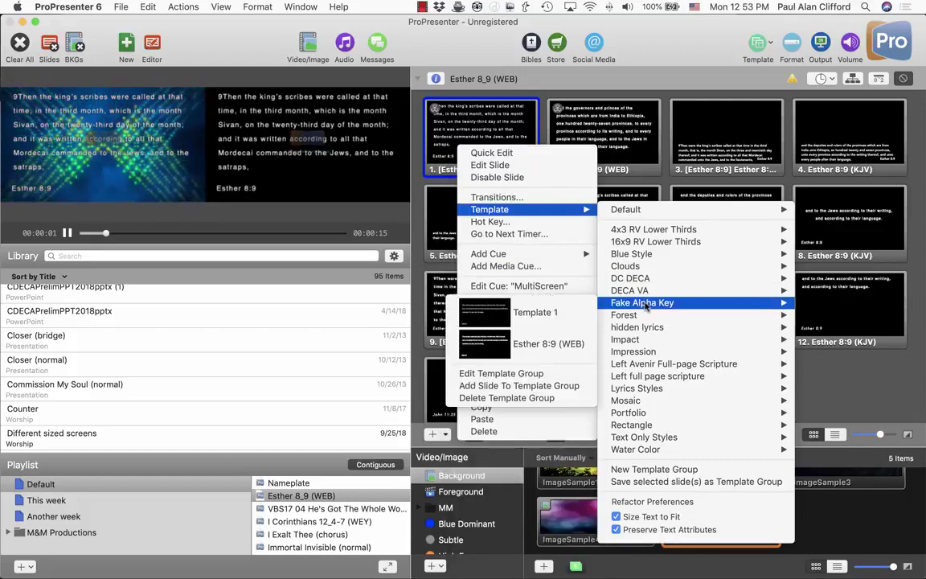
pyautogui.click(539, 374)
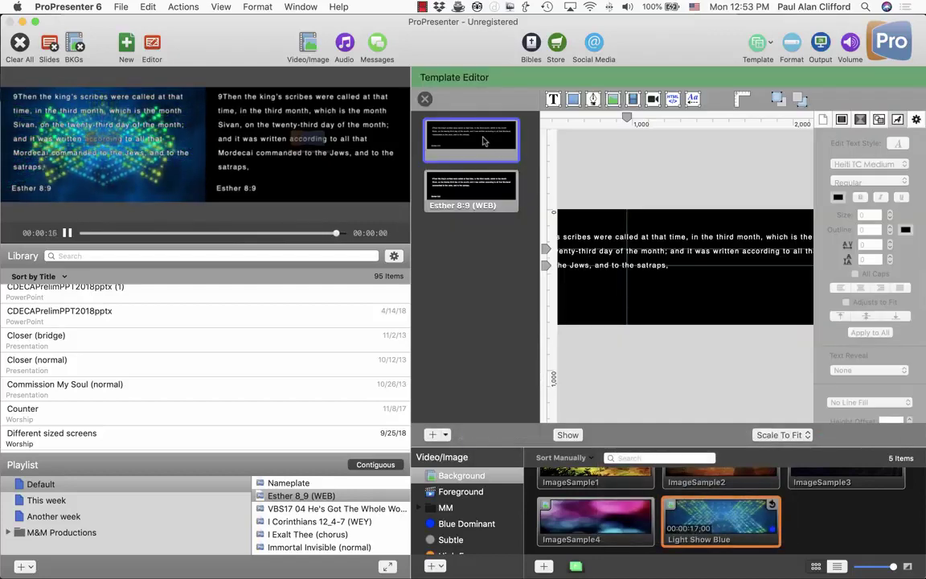
# Compare the two templates in the group and examine the first template's text outline size and colour.
pyautogui.press('Down')
pyautogui.click(481, 153)
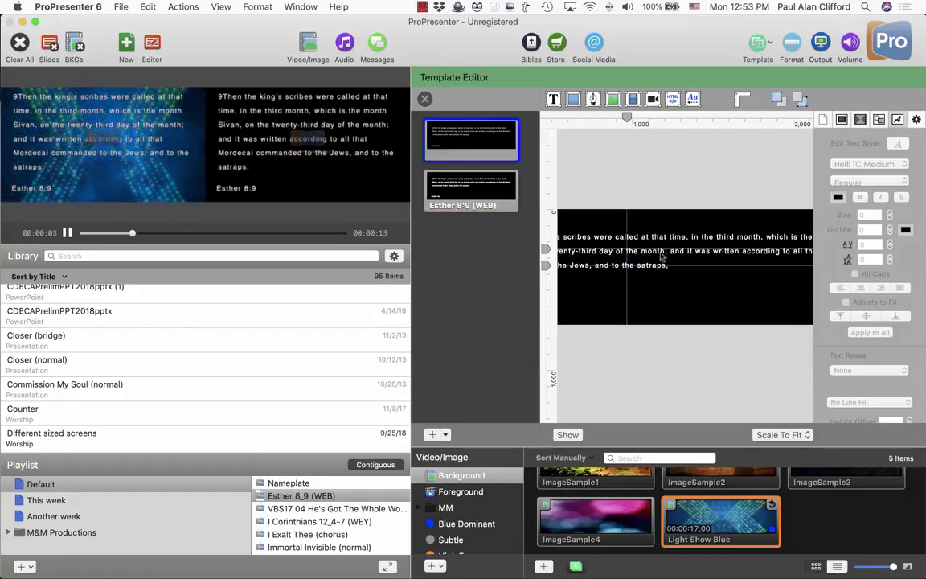
pyautogui.click(466, 190)
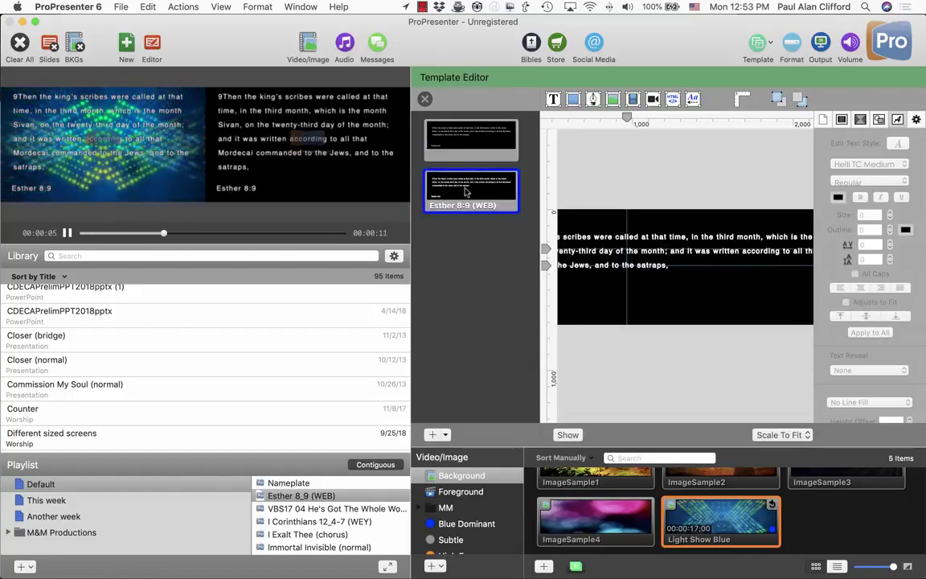
pyautogui.click(470, 142)
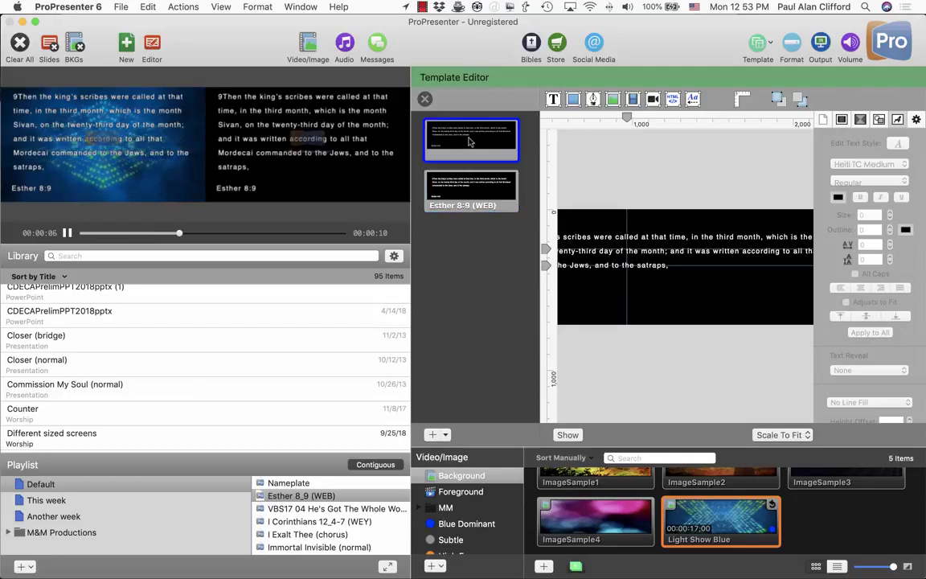
pyautogui.click(624, 248)
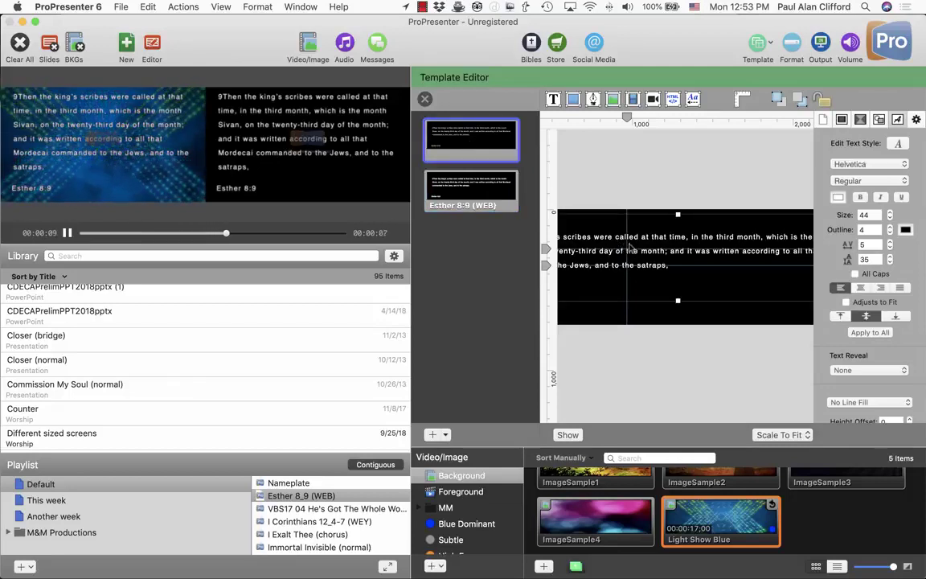
pyautogui.click(867, 230)
pyautogui.write('4')
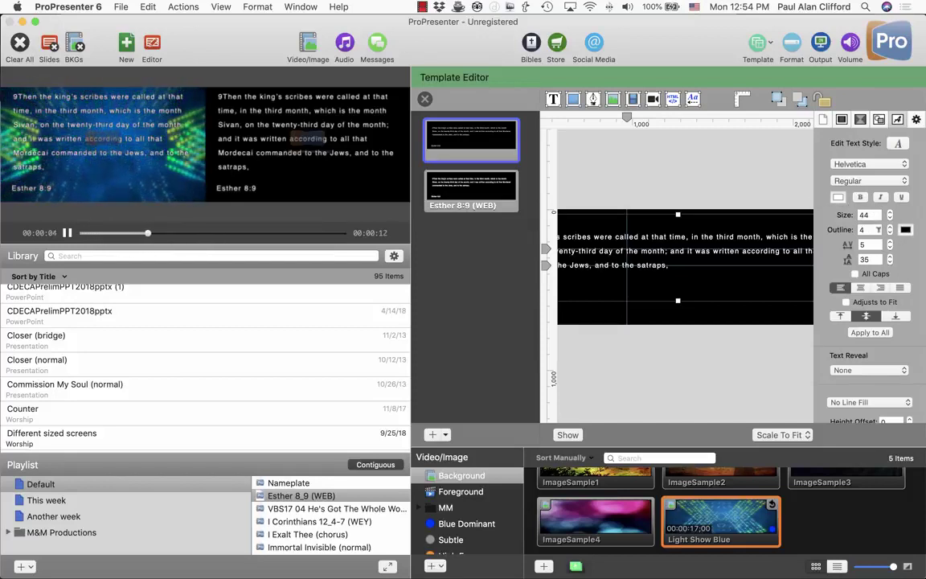
# Examine the outline settings of the scripture text in the Esther 8:9 (WEB) template, and return to the first template.
pyautogui.click(461, 192)
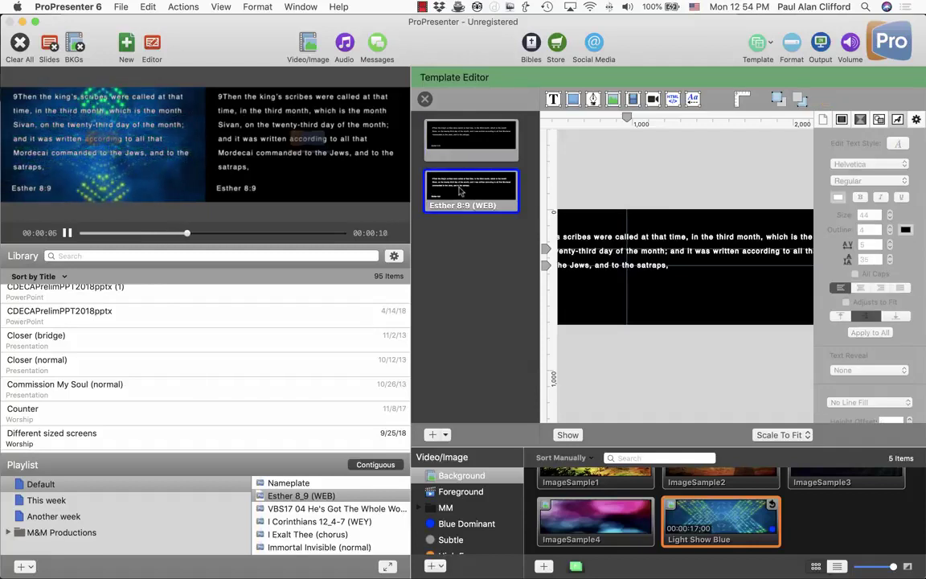
pyautogui.click(655, 248)
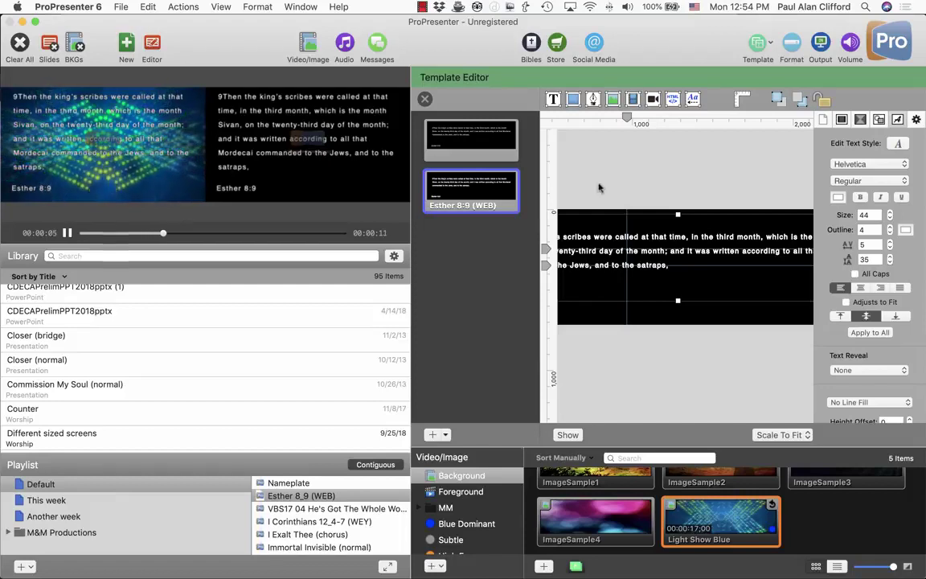
pyautogui.click(472, 135)
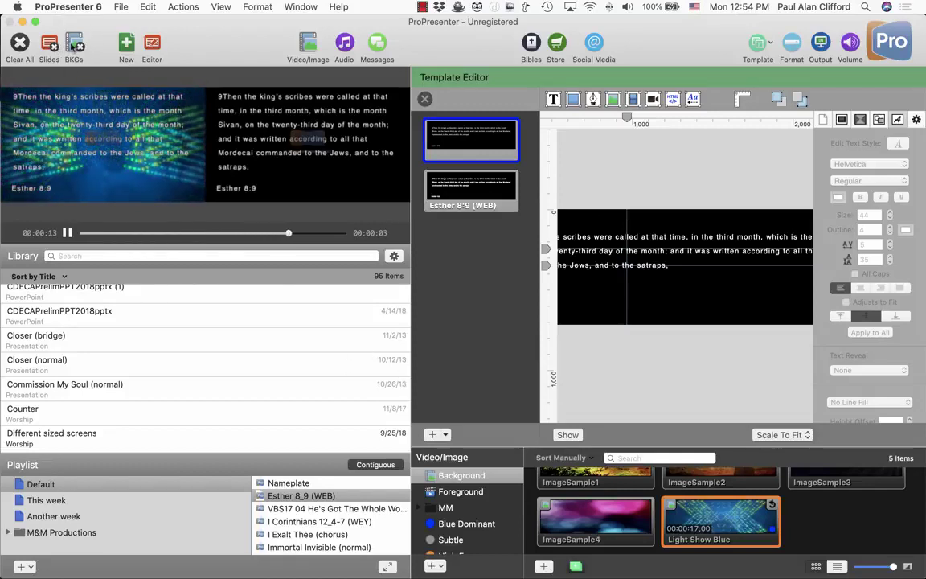
# Clear the background from the output, recheck the Esther 8:9 (WEB) template's text box and close the template editor.
pyautogui.click(74, 45)
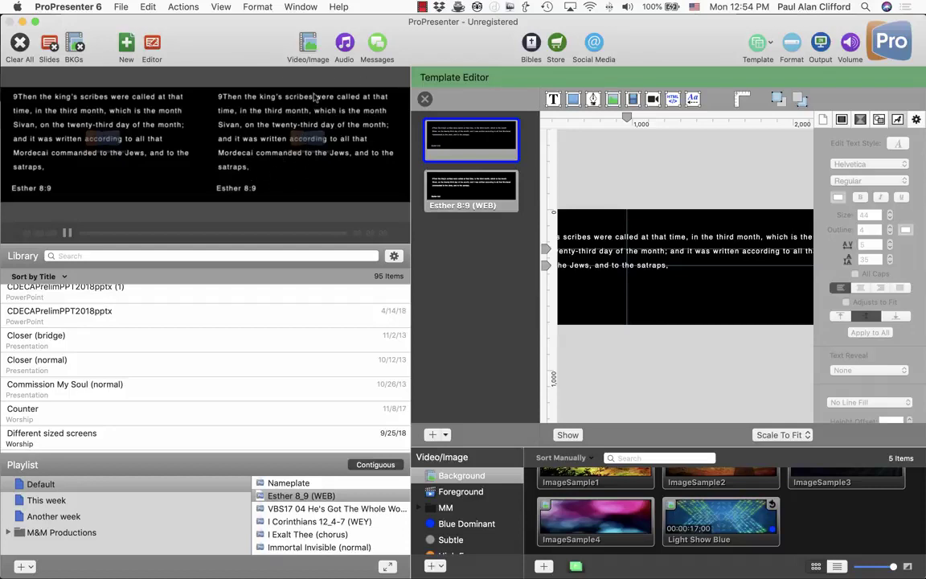
pyautogui.click(488, 190)
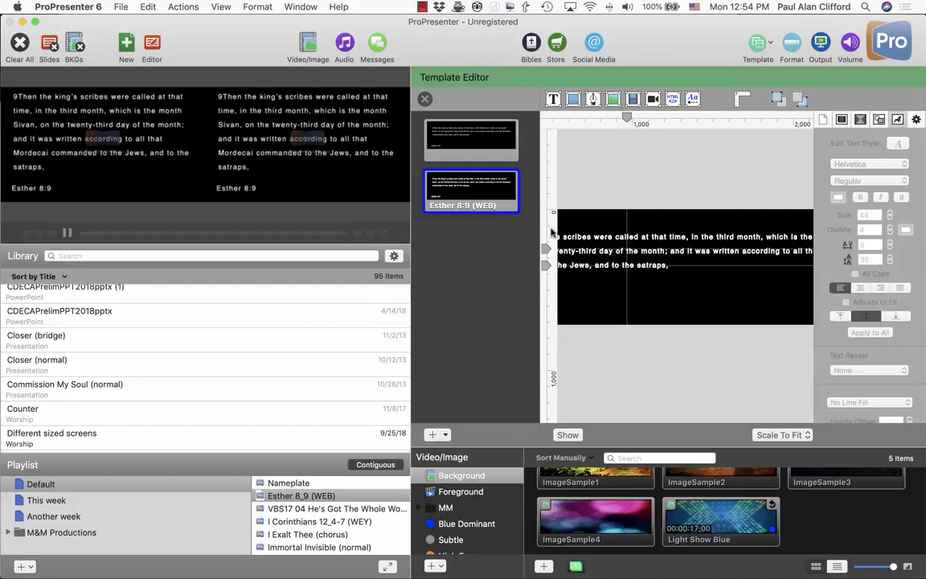
pyautogui.click(655, 254)
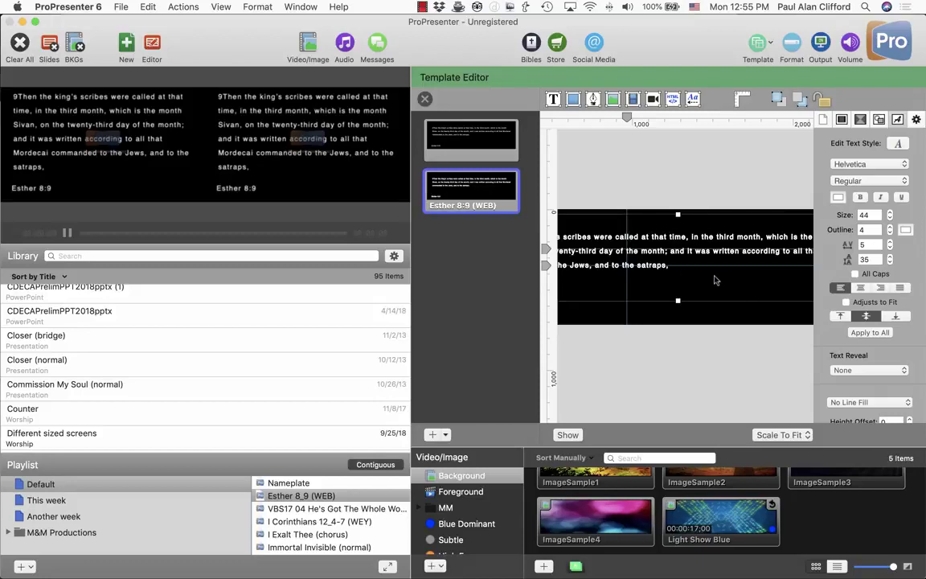
pyautogui.click(424, 100)
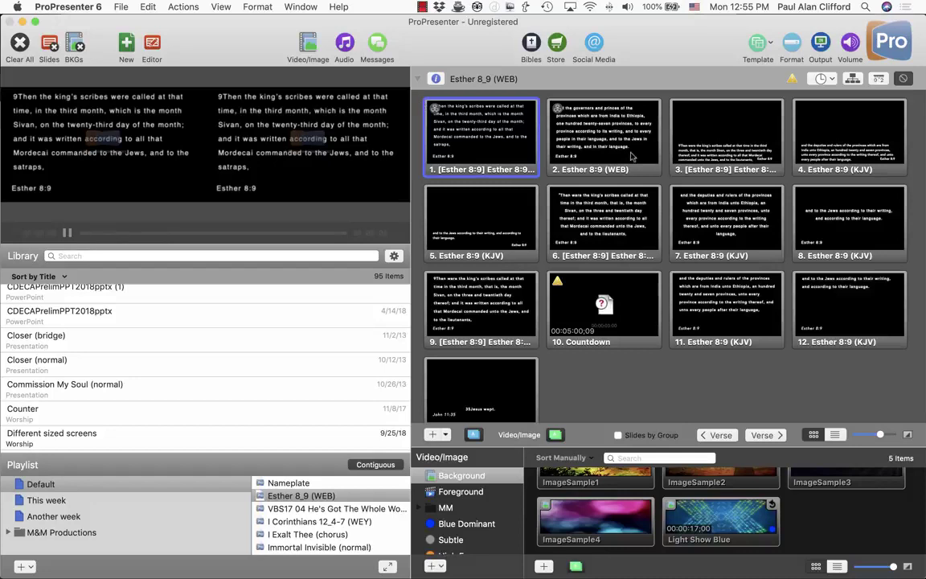
# Send the ImageSample1 background and slide 2, Esther 8:9 (WEB), to the output.
pyautogui.click(595, 480)
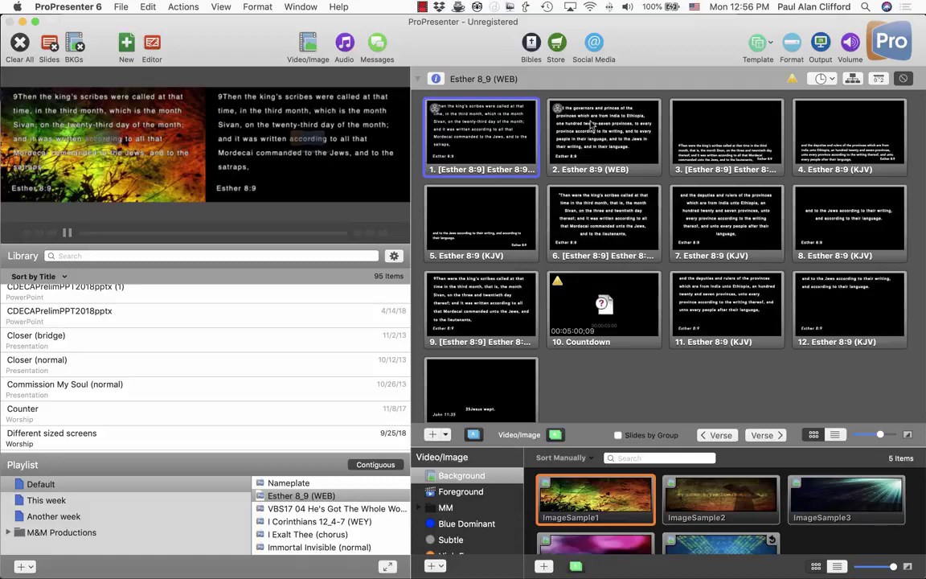
pyautogui.click(593, 124)
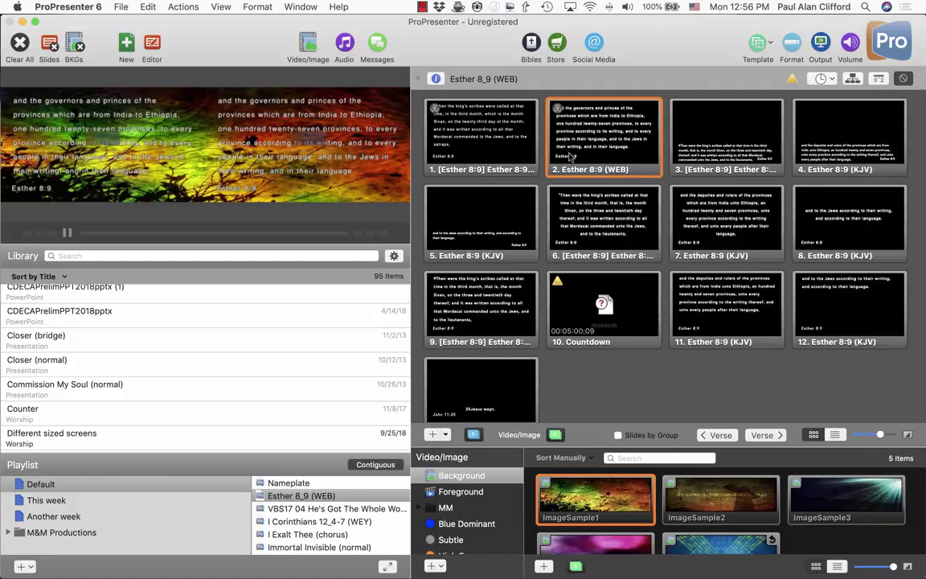
# Switch to Chrome and compare the Multi-Screen Module order's prices and subtotal with the two Alpha Module orders in the Renewed Vision Store.
pyautogui.press('super+Tab')
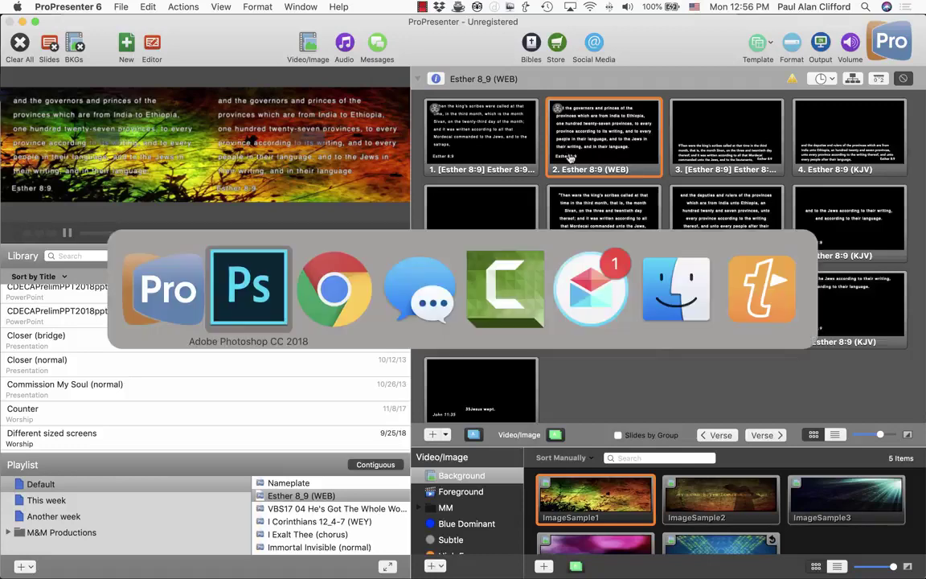
pyautogui.press('super+Tab')
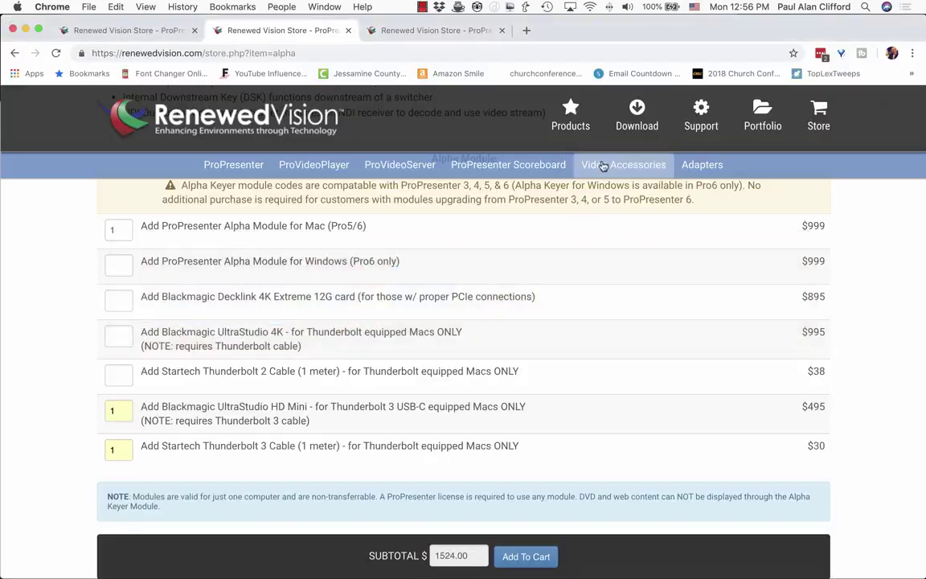
pyautogui.click(442, 31)
pyautogui.scroll(-5, 439, 241)
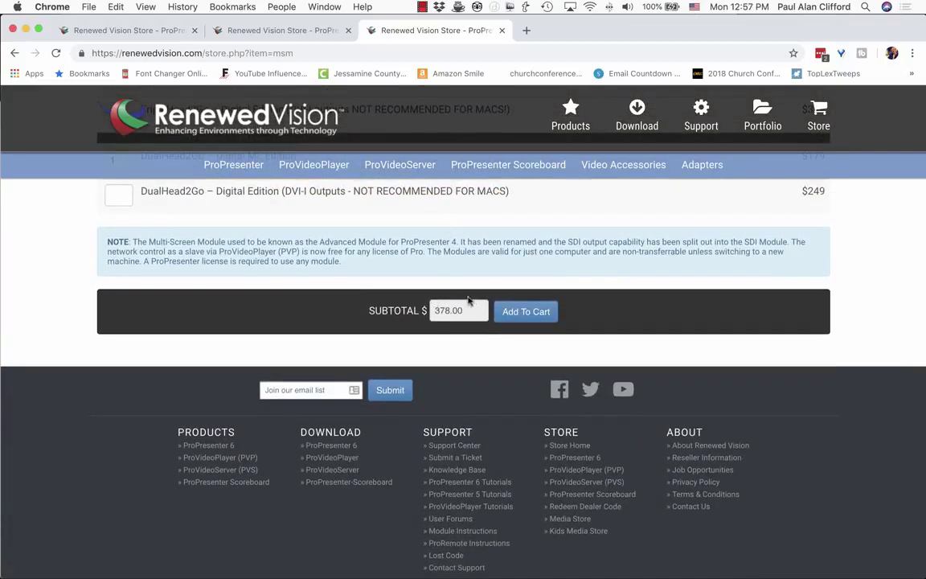
pyautogui.scroll(6, 470, 300)
pyautogui.scroll(2, 468, 297)
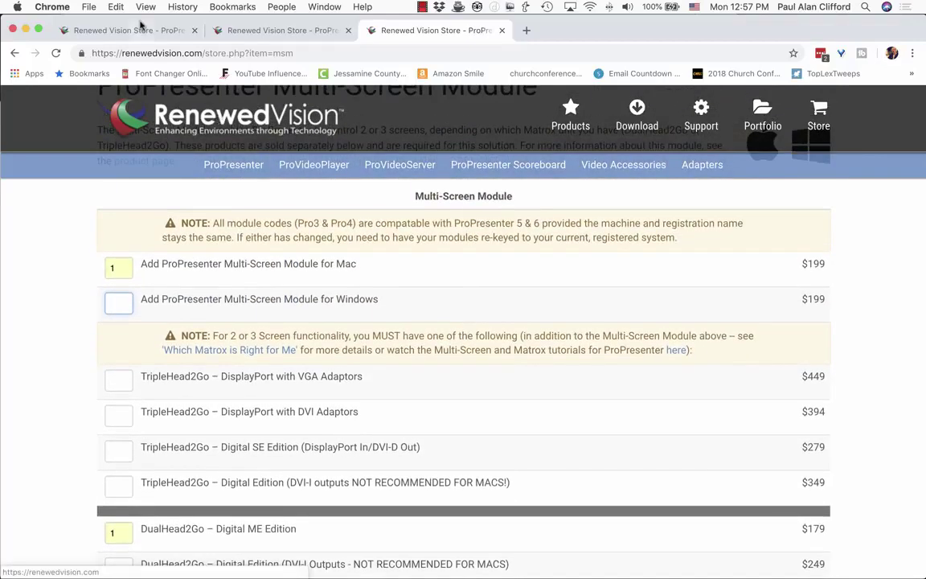
pyautogui.click(138, 32)
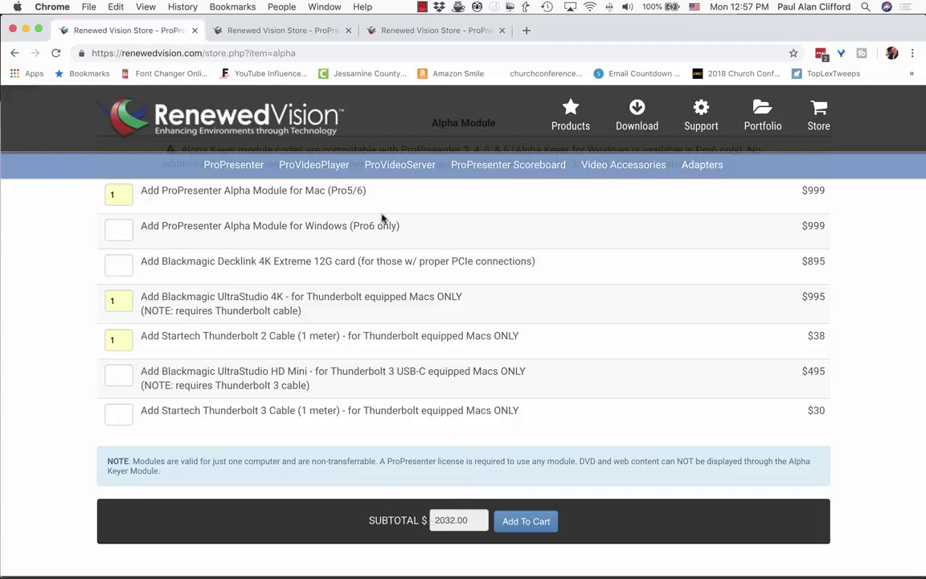
pyautogui.click(307, 30)
pyautogui.scroll(-2, 328, 364)
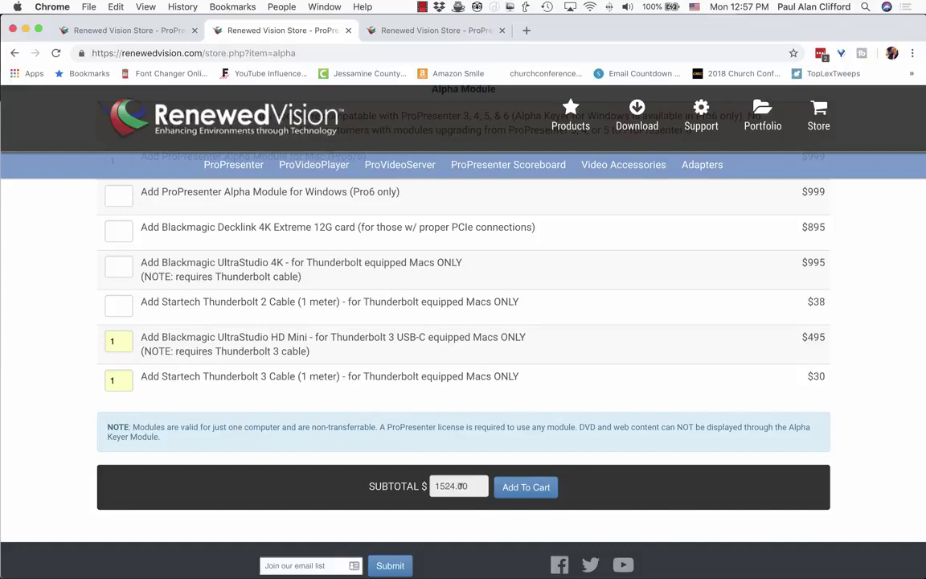